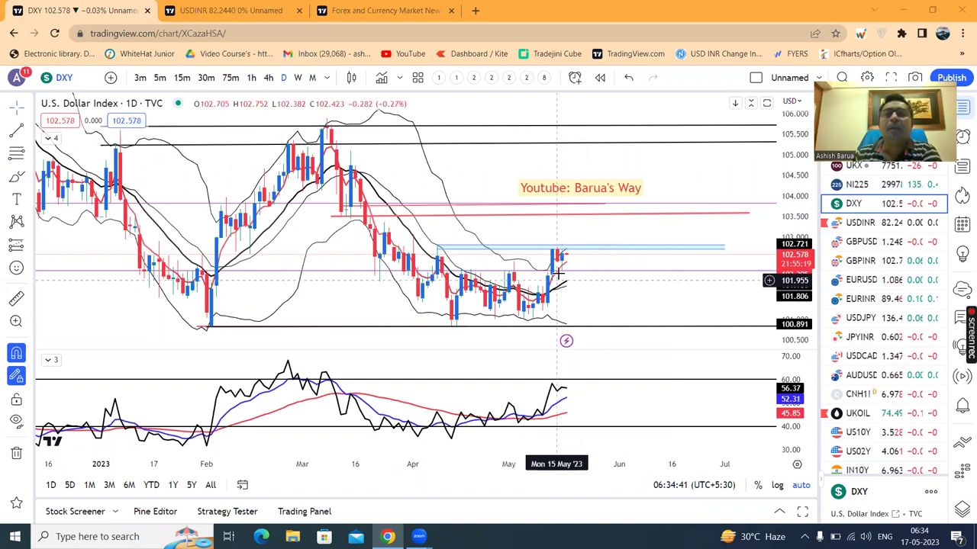
Step: Open the U.S. Dollar / Indian Rupee (USDINR) chart on 1-hour candles
{"action": "left_click", "coordinate": [602, 248]}
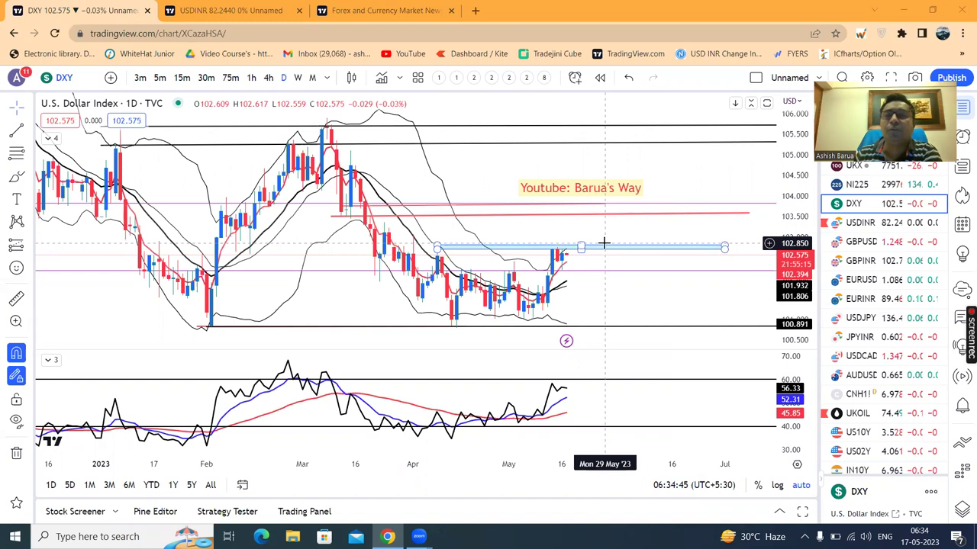
{"action": "left_click", "coordinate": [559, 259]}
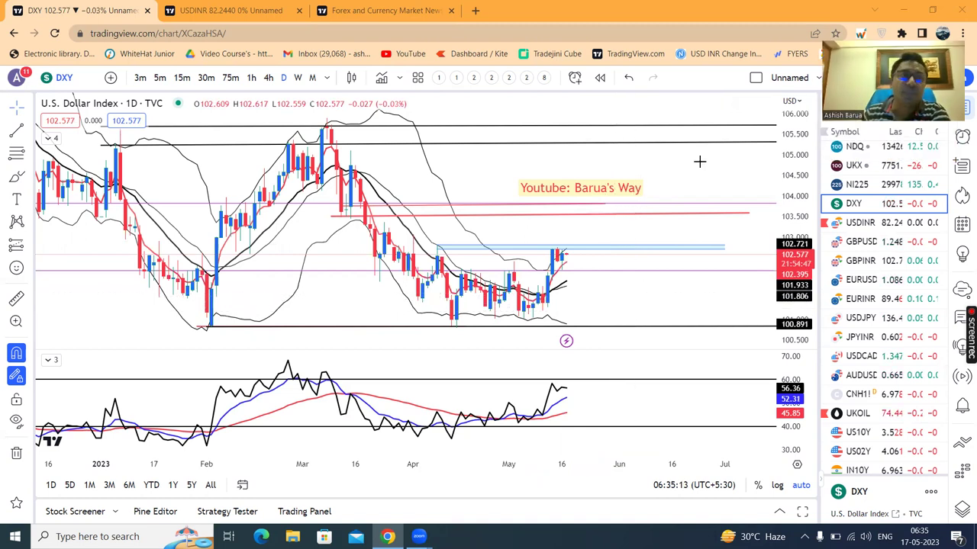
{"action": "left_click", "coordinate": [860, 223]}
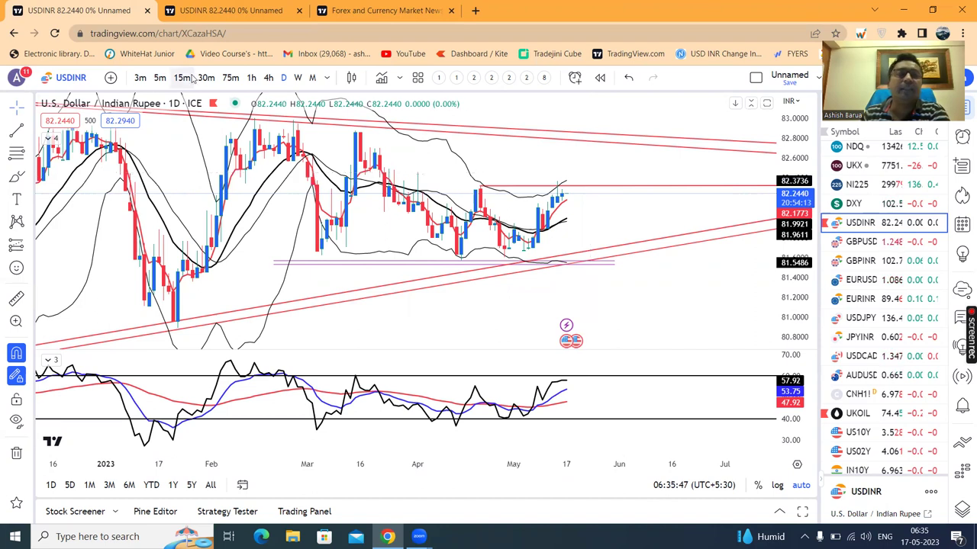
{"action": "left_click", "coordinate": [251, 77]}
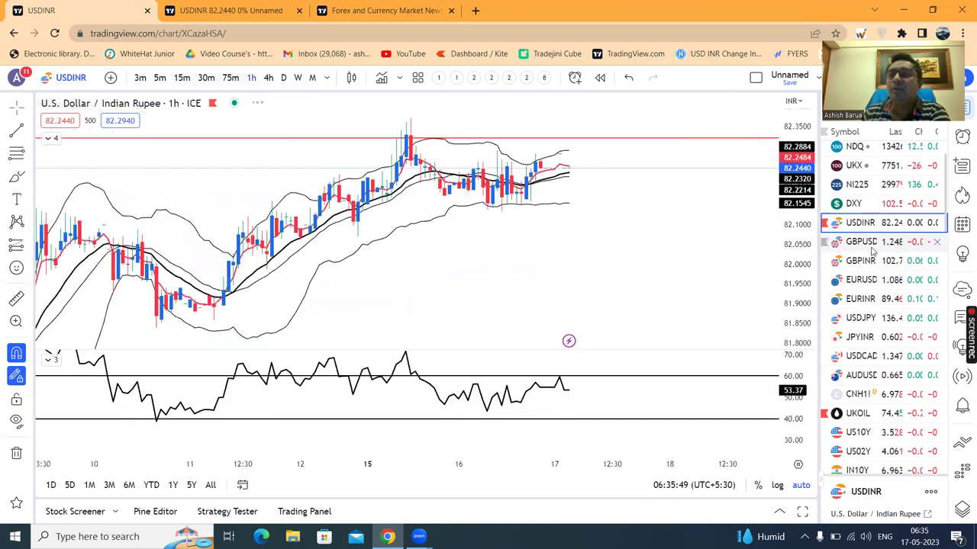
{"action": "left_click", "coordinate": [29, 130]}
Step: Draw a parallel channel on USDINR hourly from the recent high down to the range low
{"action": "left_click", "coordinate": [78, 390]}
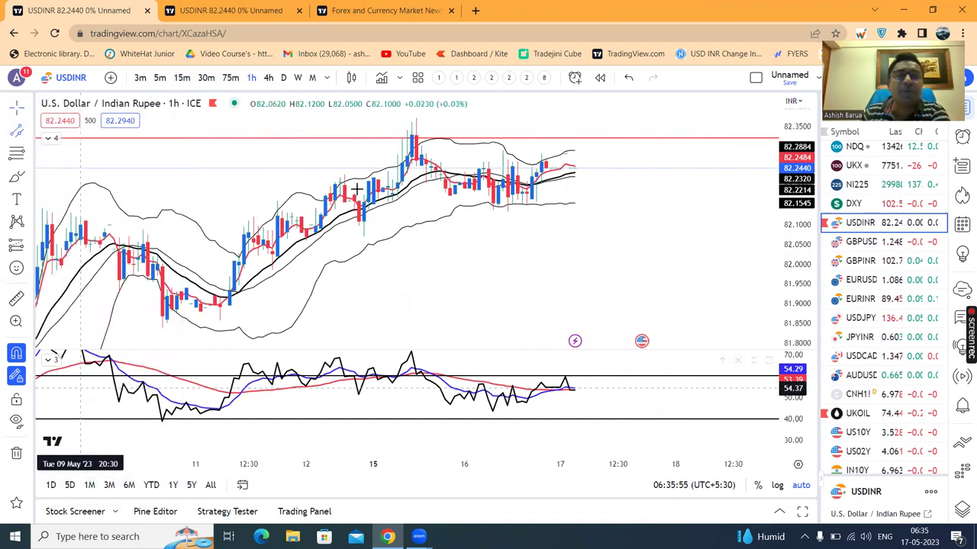
{"action": "left_click", "coordinate": [391, 122]}
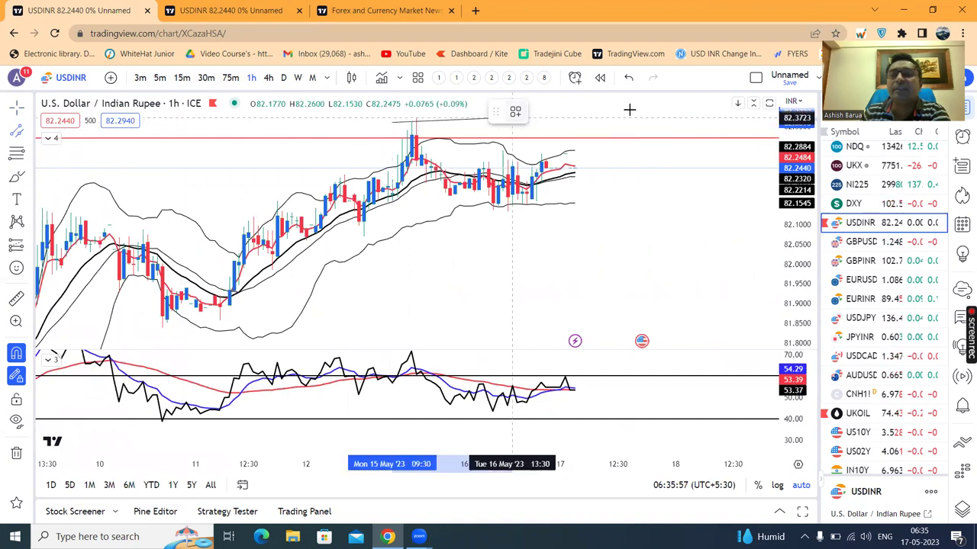
{"action": "left_click", "coordinate": [687, 122]}
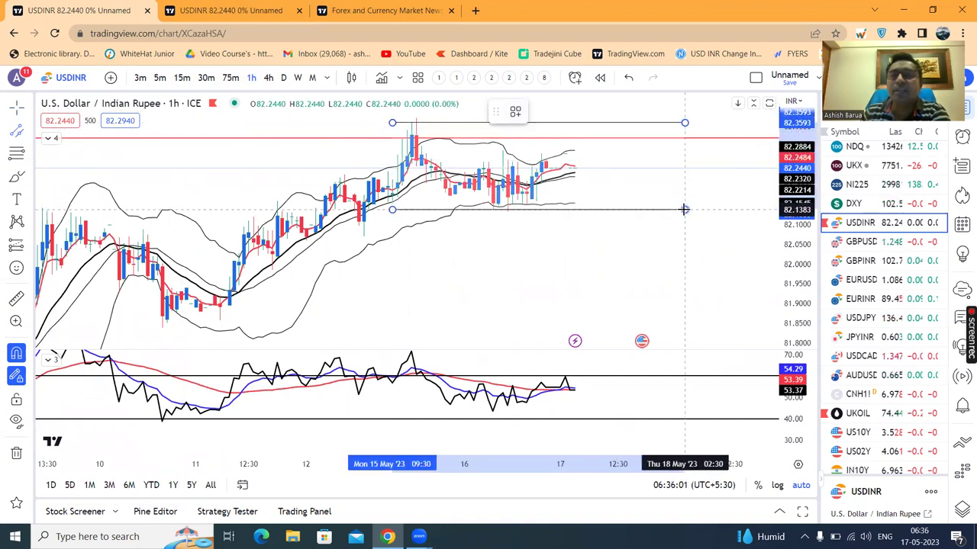
{"action": "left_click", "coordinate": [683, 209]}
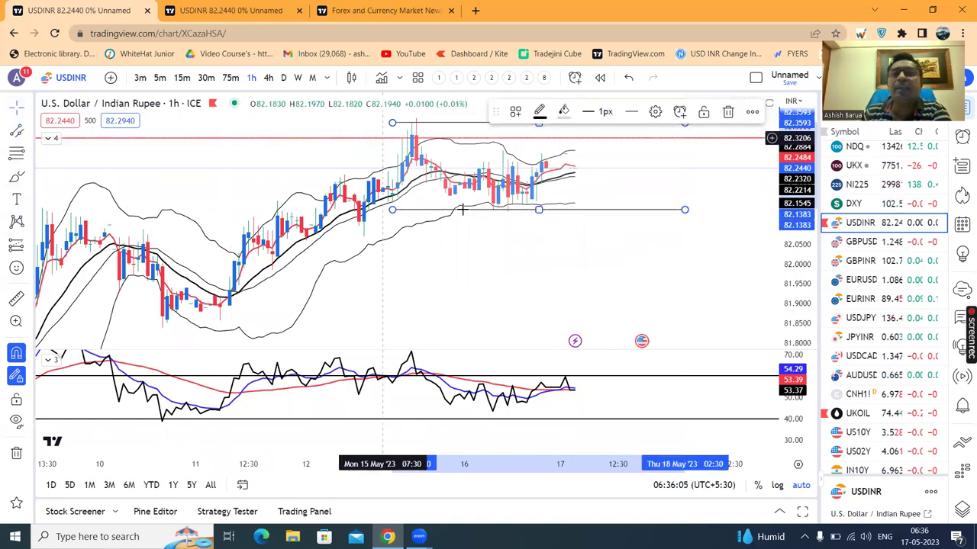
{"action": "left_click", "coordinate": [617, 254]}
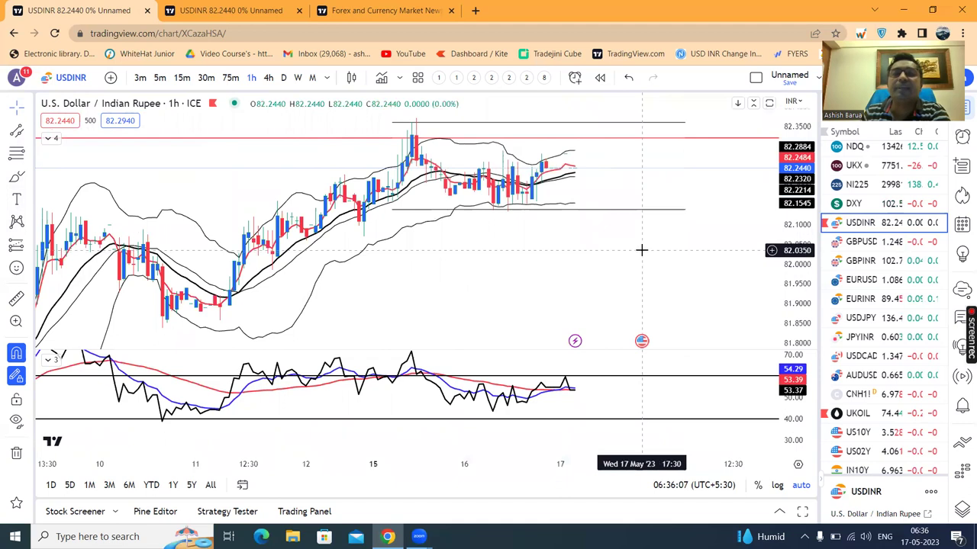
Step: Move the channel's lower line up to the lows near 82.15, then return to daily candles
{"action": "left_click_drag", "start_coordinate": [641, 252], "coordinate": [636, 267]}
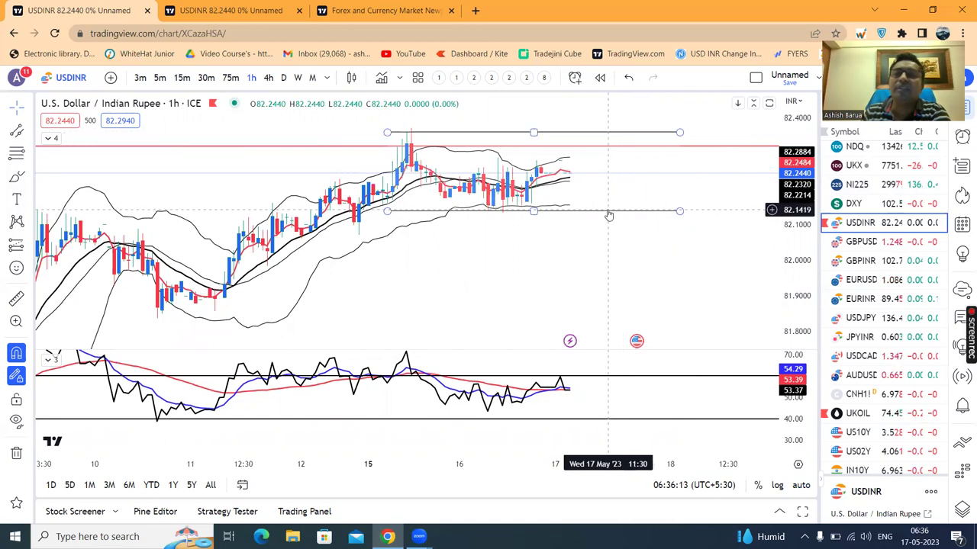
{"action": "mouse_move", "coordinate": [533, 211]}
{"action": "left_mouse_down"}
{"action": "mouse_move", "coordinate": [531, 224]}
{"action": "mouse_move", "coordinate": [501, 229]}
{"action": "left_mouse_up"}
{"action": "left_click", "coordinate": [579, 251]}
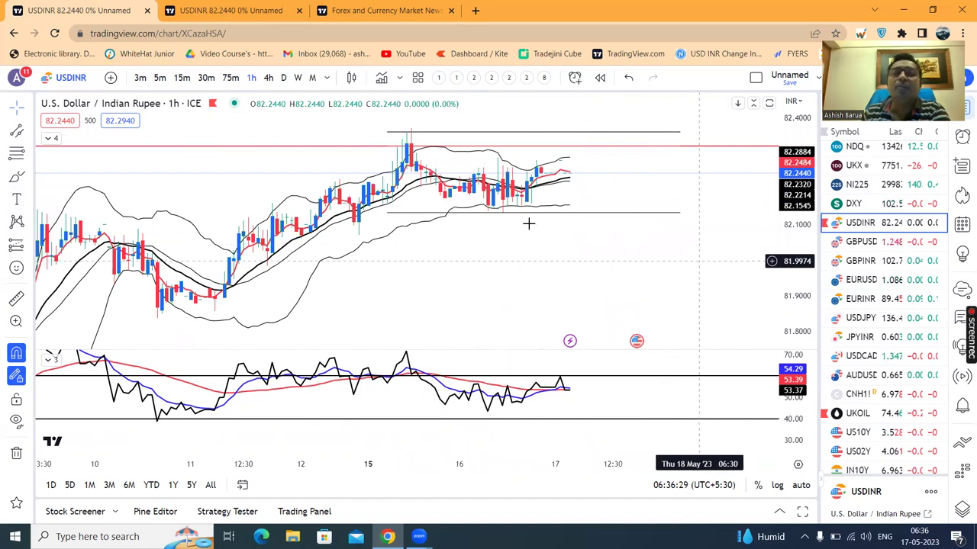
{"action": "left_click", "coordinate": [282, 77]}
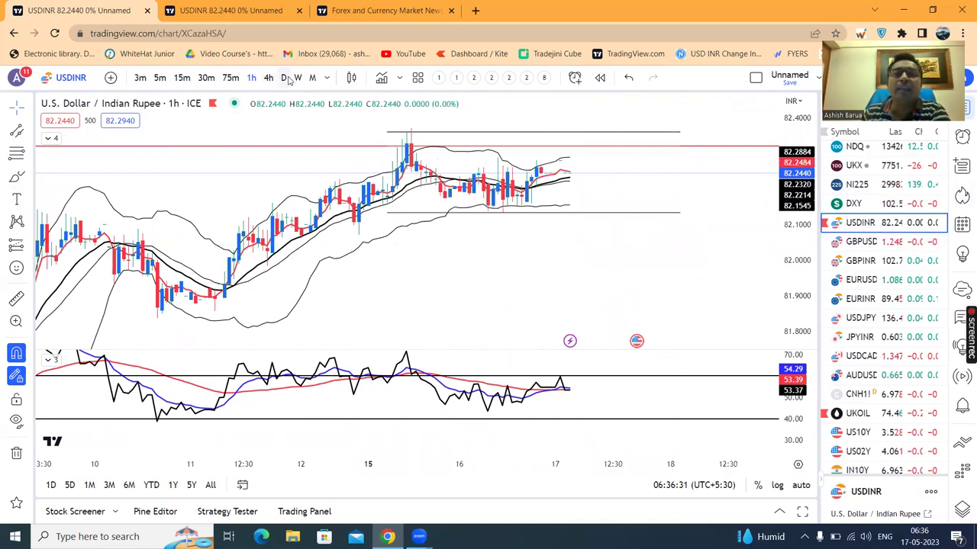
Step: View GBPUSD on daily, then 1-hour candles, and select GBPINR next
{"action": "left_click", "coordinate": [860, 241]}
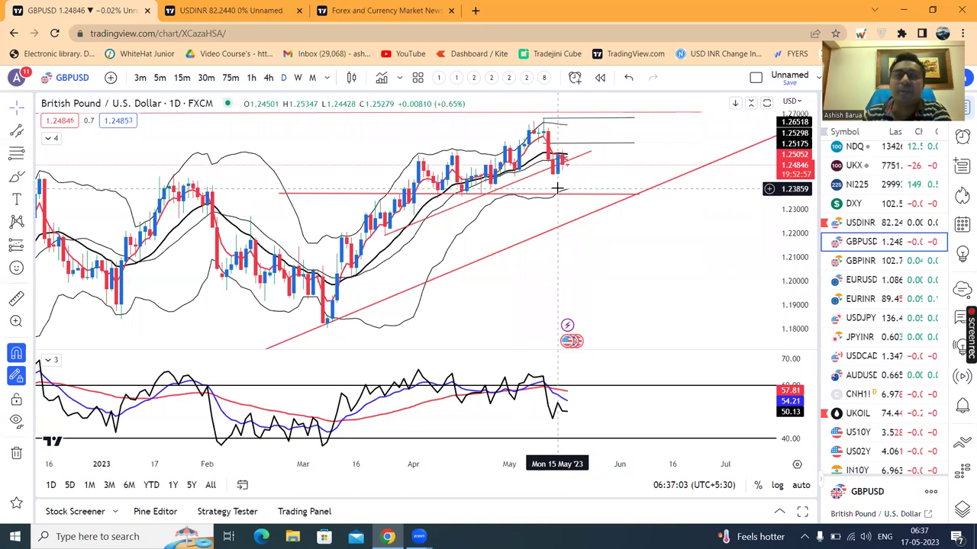
{"action": "left_click", "coordinate": [253, 78]}
{"action": "left_click", "coordinate": [860, 260]}
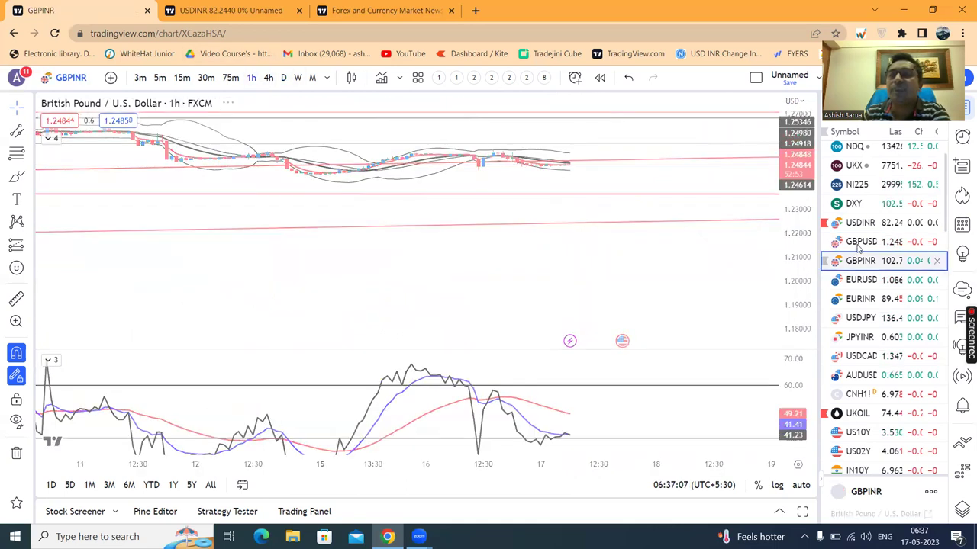
Step: Draw a parallel channel on GBPUSD hourly from the recent high down to about 1.2442
{"action": "left_click", "coordinate": [859, 243]}
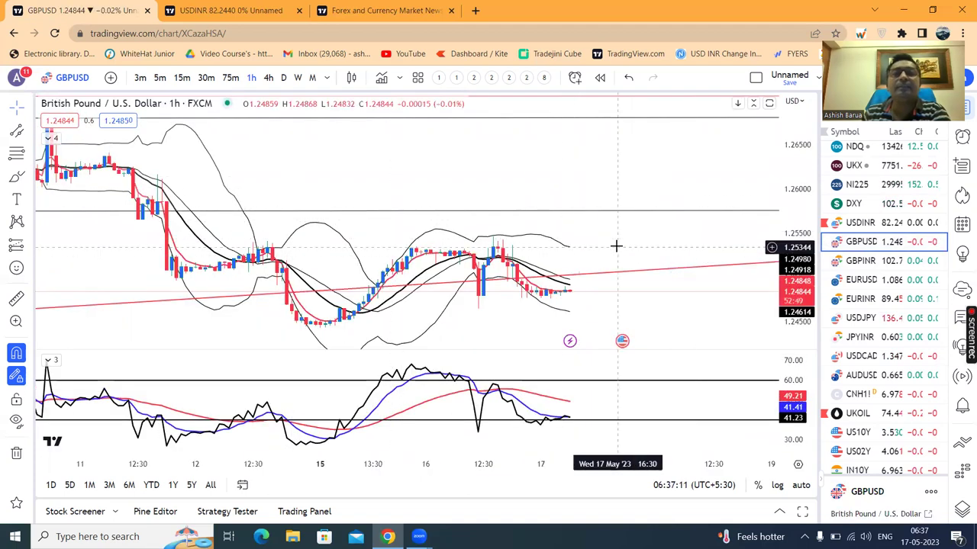
{"action": "left_click", "coordinate": [493, 235]}
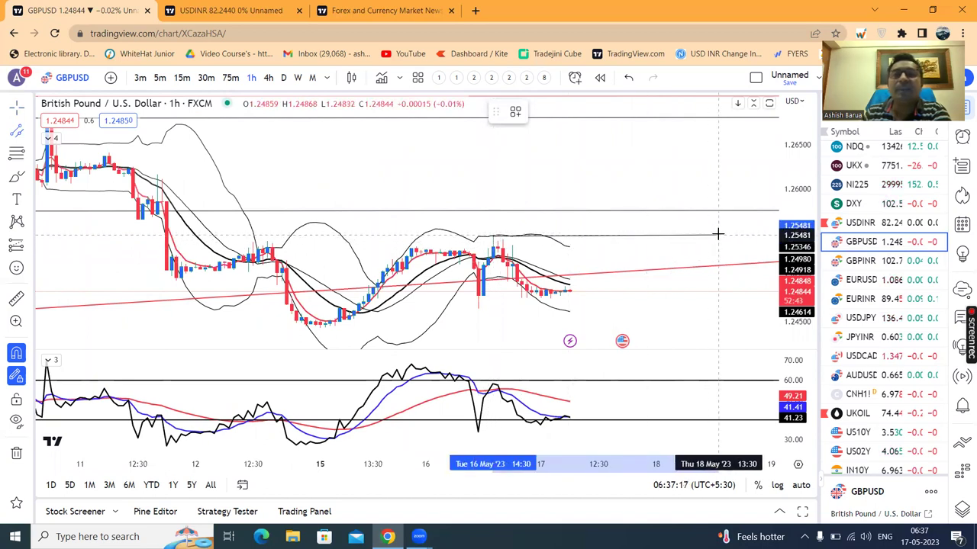
{"action": "left_click", "coordinate": [717, 235]}
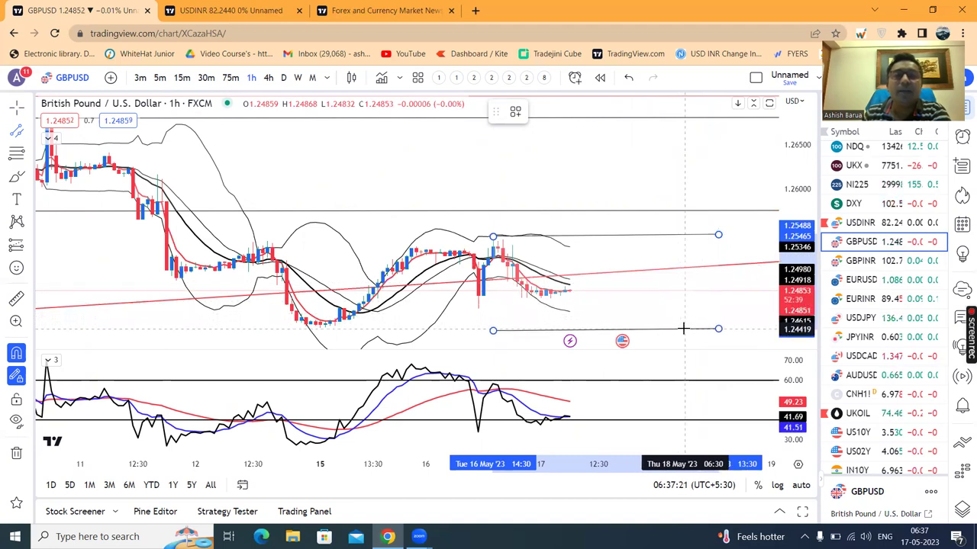
{"action": "left_click", "coordinate": [685, 326]}
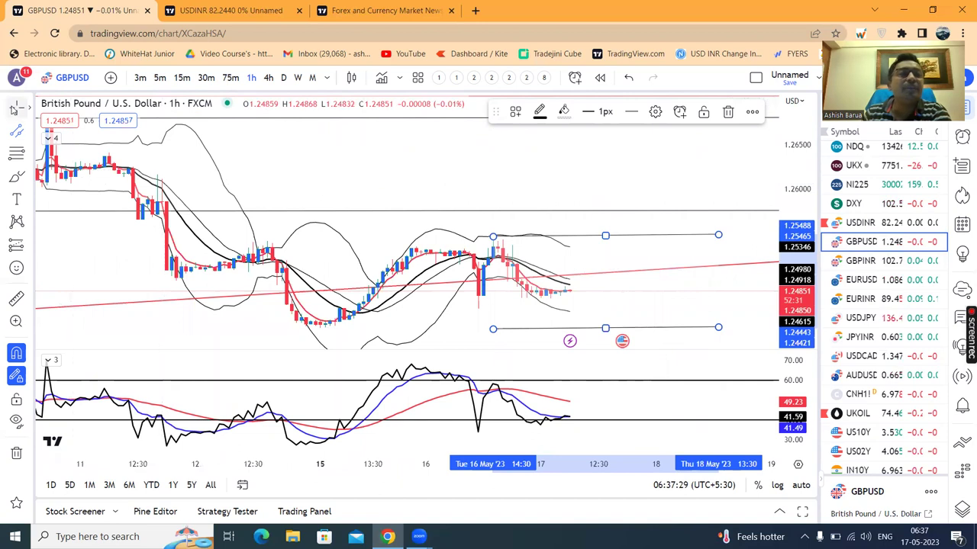
{"action": "left_click", "coordinate": [671, 171]}
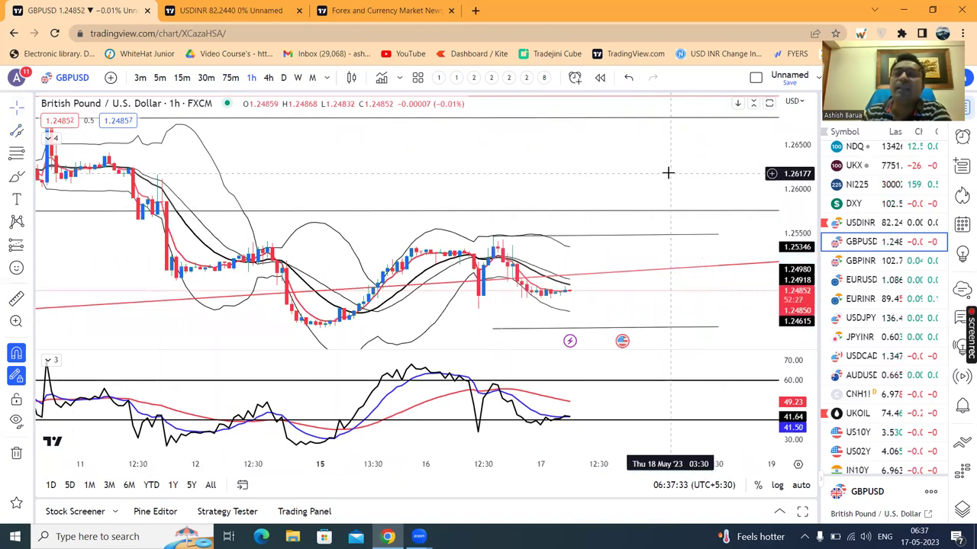
Step: Shift the GBPUSD chart view left and up, then open GBPINR
{"action": "scroll", "coordinate": [668, 173], "scroll_direction": "down", "scroll_amount": 2}
{"action": "left_click", "coordinate": [651, 236]}
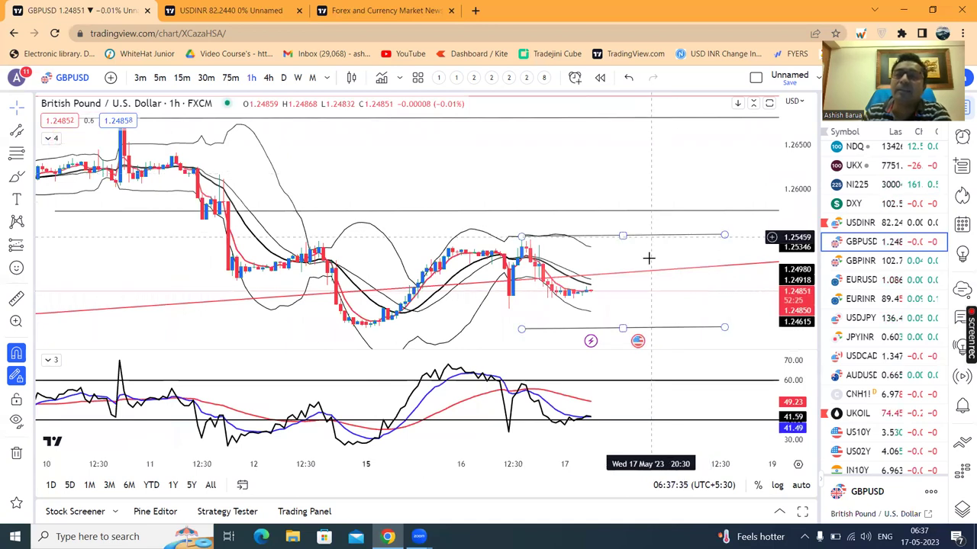
{"action": "left_click_drag", "start_coordinate": [544, 164], "coordinate": [448, 151]}
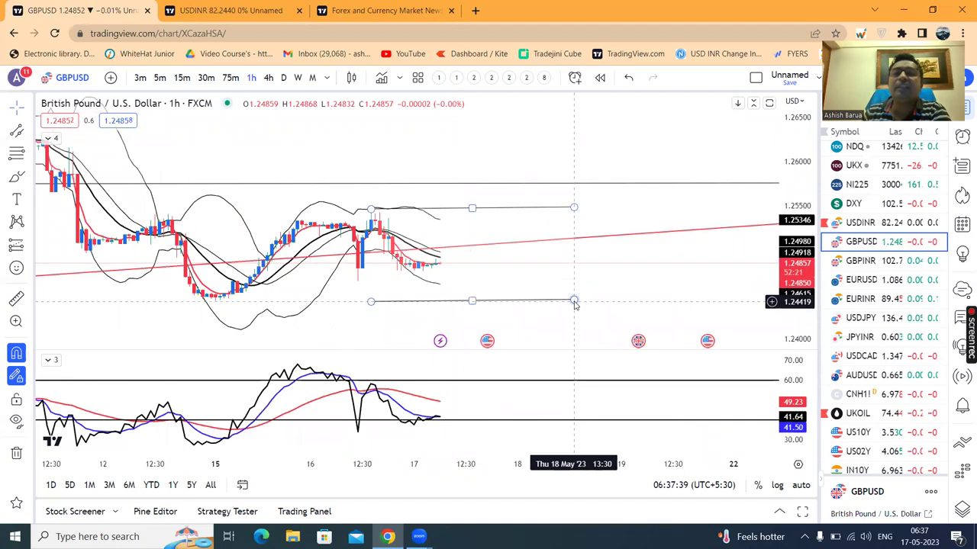
{"action": "left_click", "coordinate": [858, 261]}
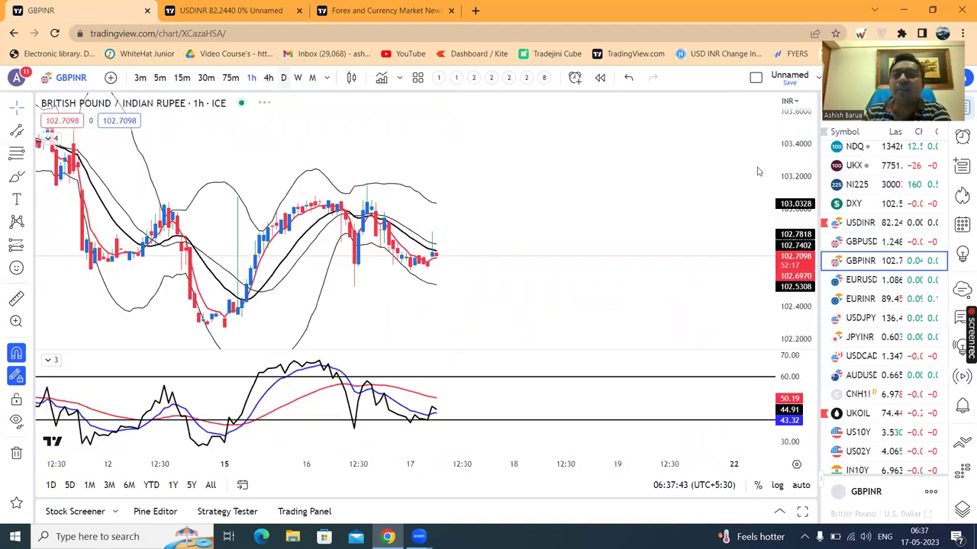
Step: Compare GBPUSD and GBPINR daily charts, scrolling GBPINR back to earlier candles
{"action": "left_click", "coordinate": [861, 242]}
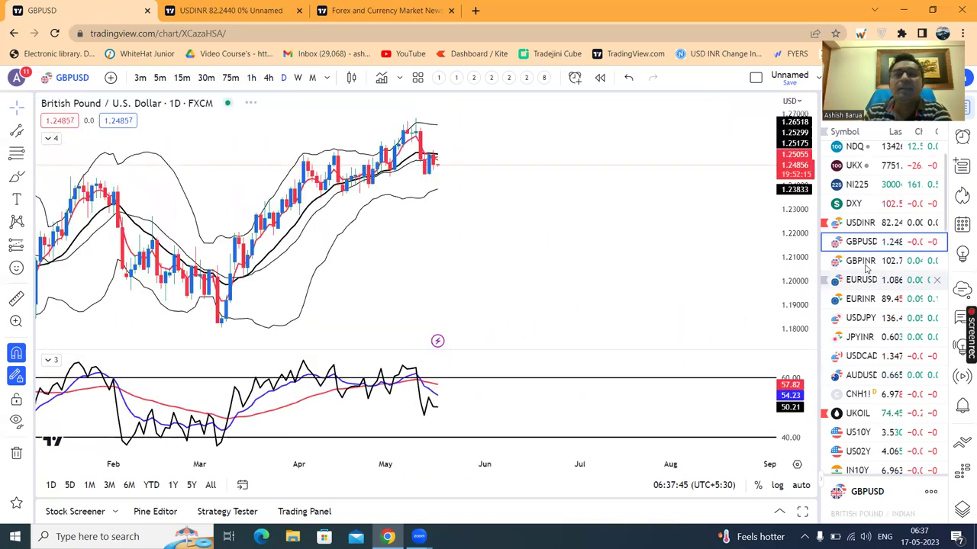
{"action": "left_click", "coordinate": [865, 264]}
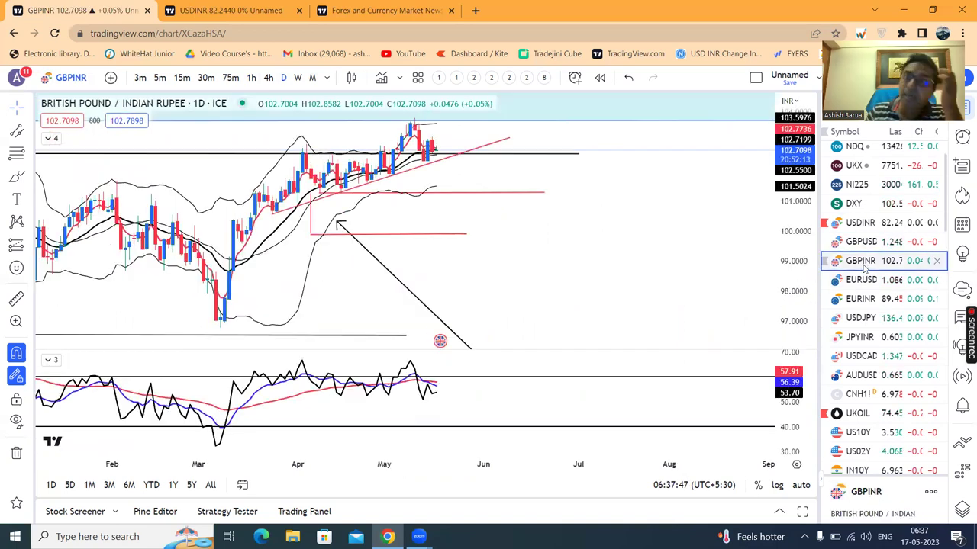
{"action": "left_click_drag", "start_coordinate": [478, 253], "coordinate": [588, 261]}
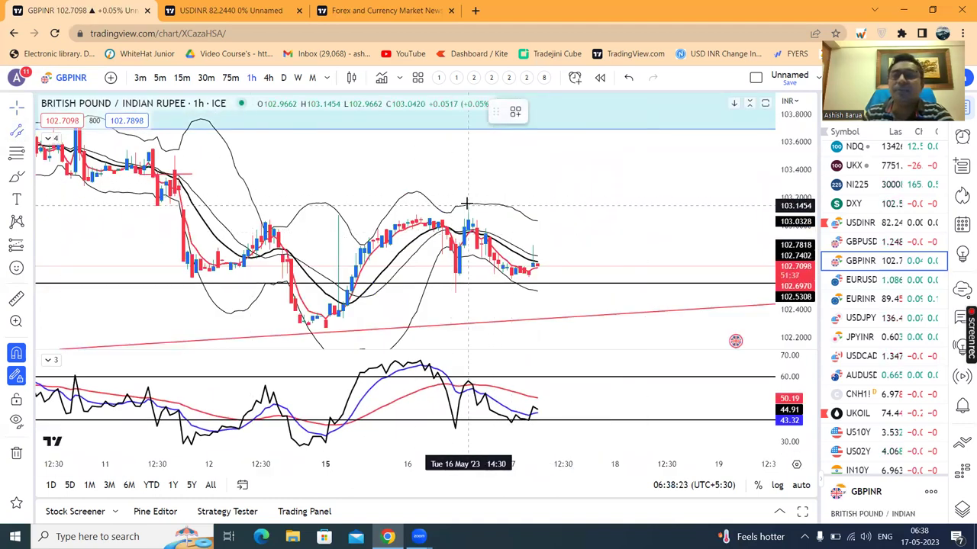
Step: Draw a GBPINR hourly parallel channel from about 103.15 down to 102.27, then return to daily
{"action": "left_click_drag", "start_coordinate": [467, 203], "coordinate": [718, 203]}
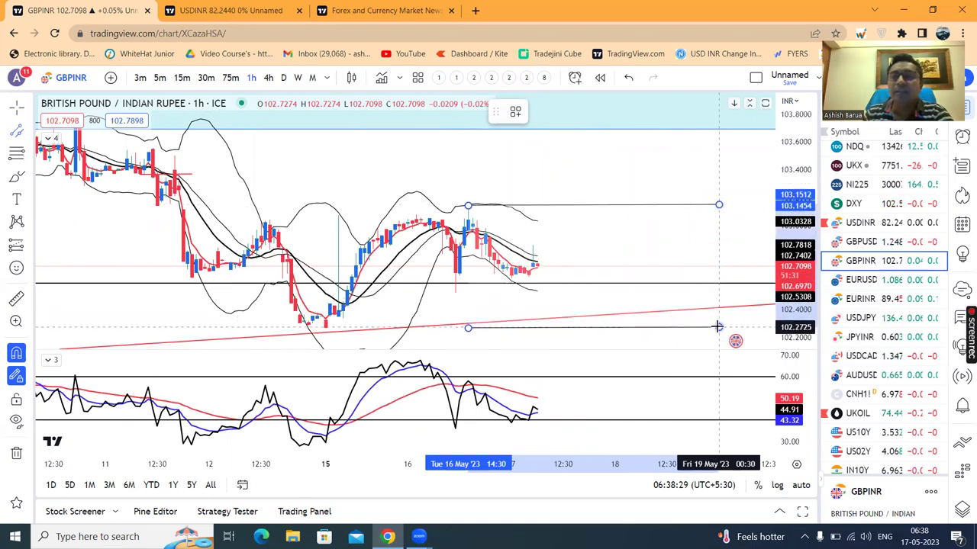
{"action": "left_click", "coordinate": [717, 327]}
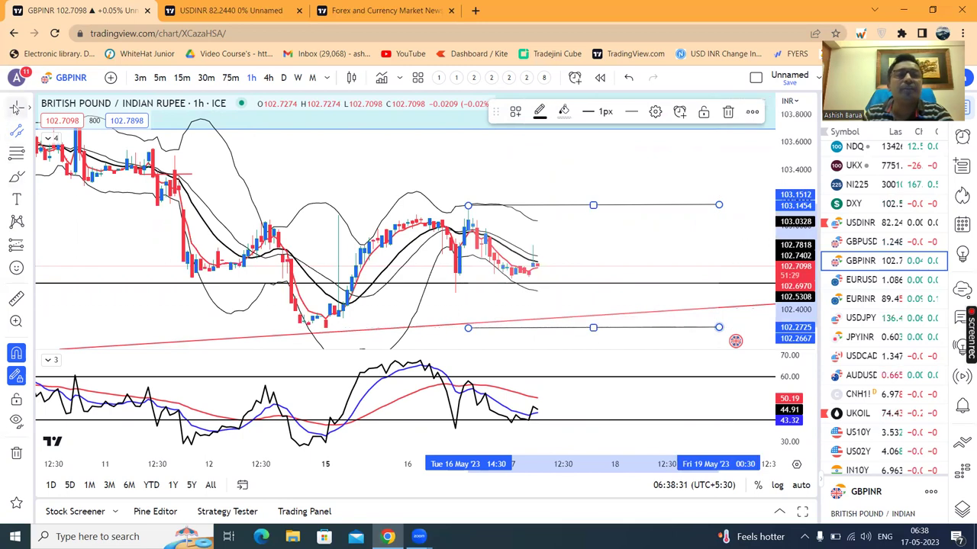
{"action": "left_click", "coordinate": [595, 237]}
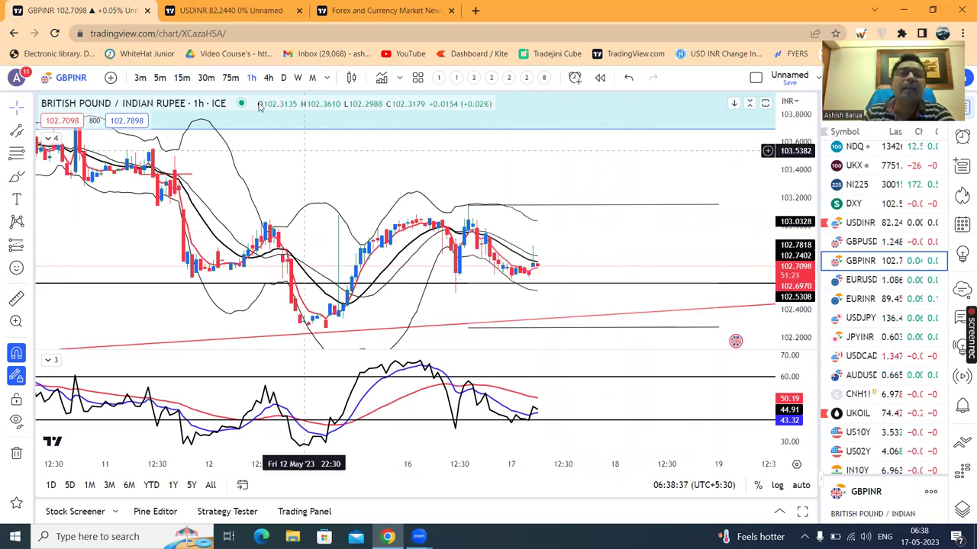
{"action": "left_click", "coordinate": [283, 77]}
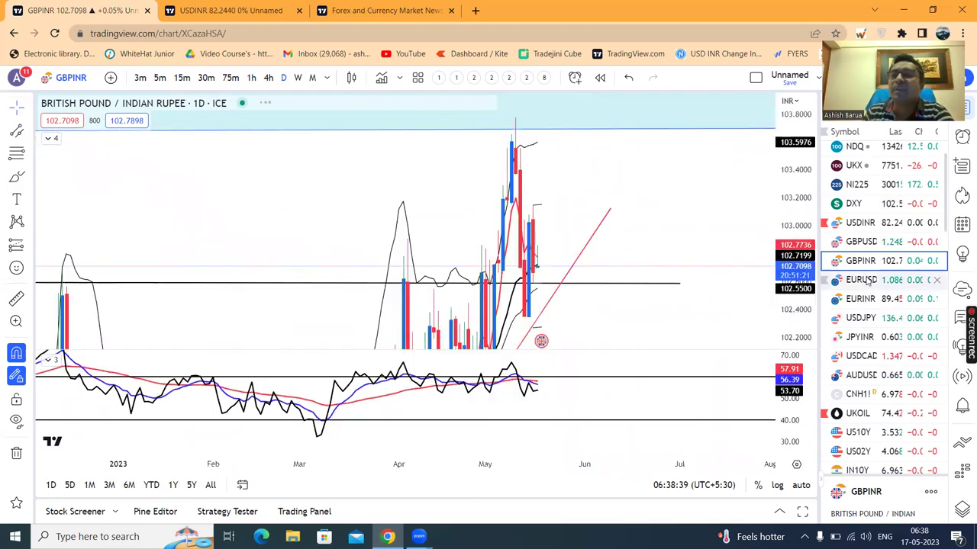
Step: Open the EURUSD chart and switch it to 1-hour candles
{"action": "left_click", "coordinate": [861, 279]}
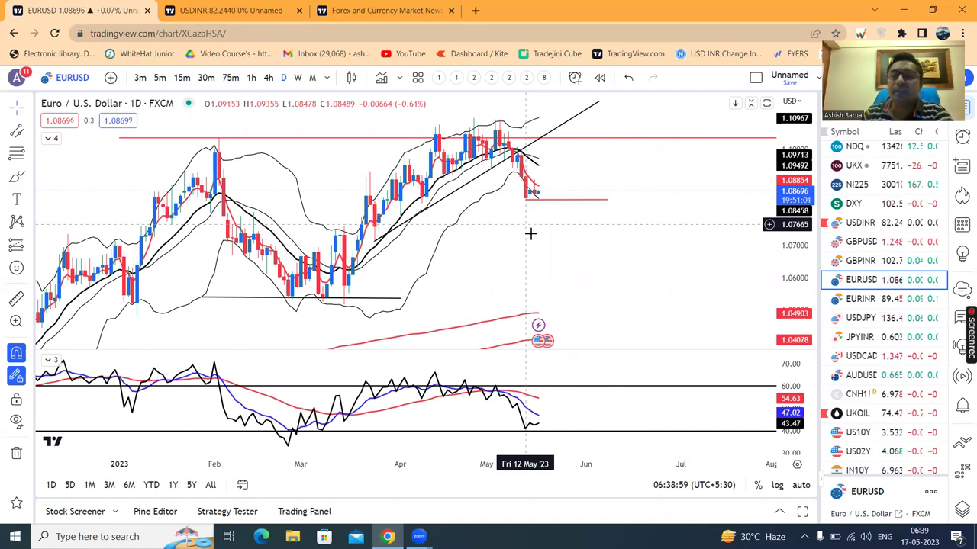
{"action": "left_click", "coordinate": [251, 77]}
Step: Mark EURUSD's hourly range from 1.0905 down to 1.0844 with a parallel channel, then open daily EURINR
{"action": "left_click", "coordinate": [857, 298]}
{"action": "left_click", "coordinate": [861, 280]}
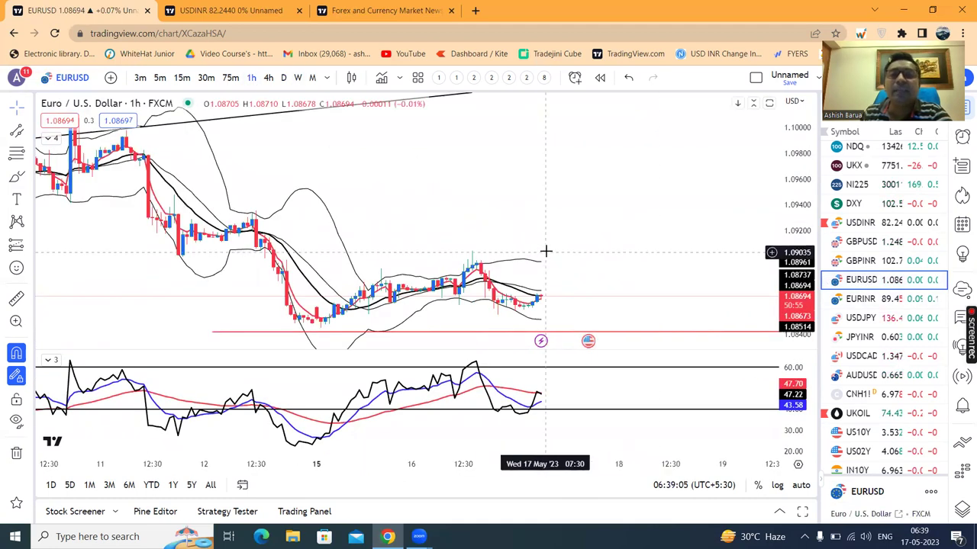
{"action": "left_click", "coordinate": [472, 251]}
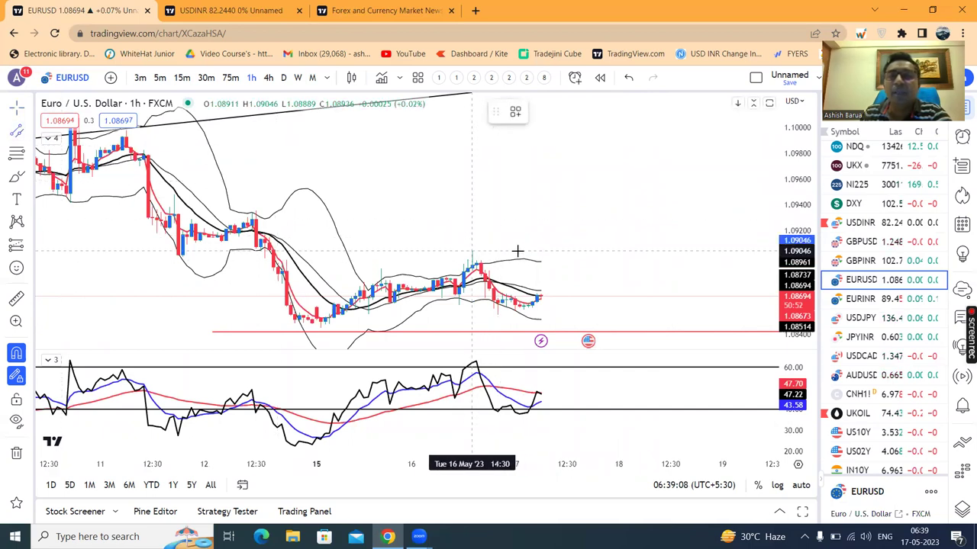
{"action": "left_click", "coordinate": [734, 250]}
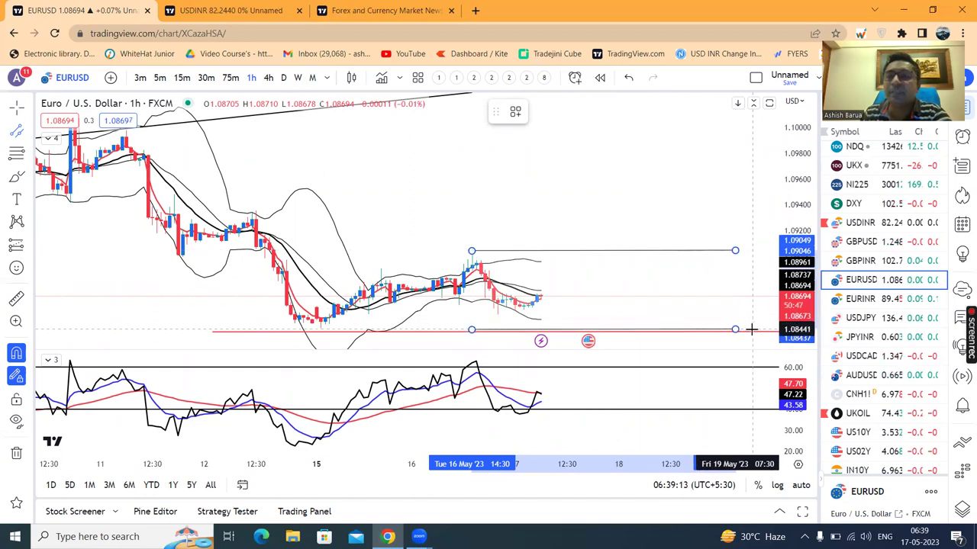
{"action": "left_click", "coordinate": [751, 329]}
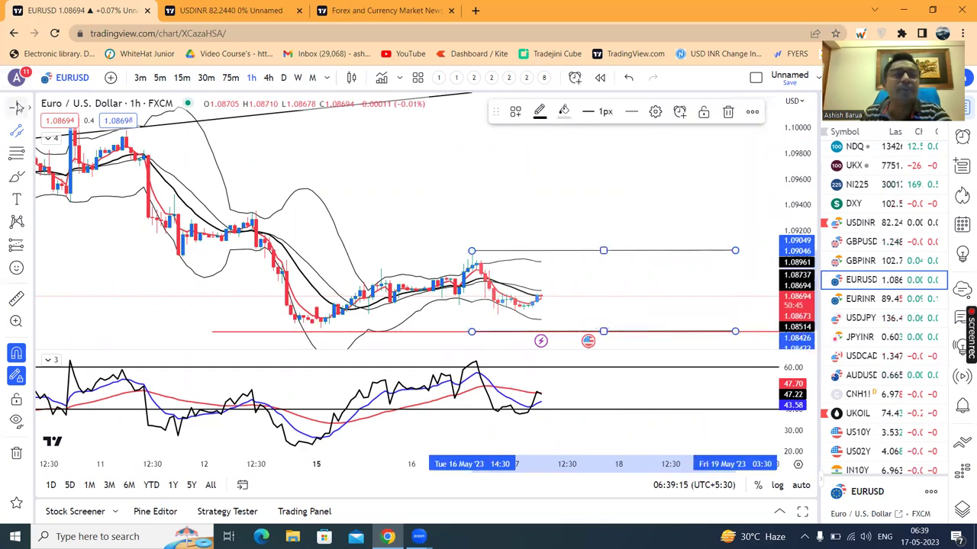
{"action": "left_click", "coordinate": [618, 183]}
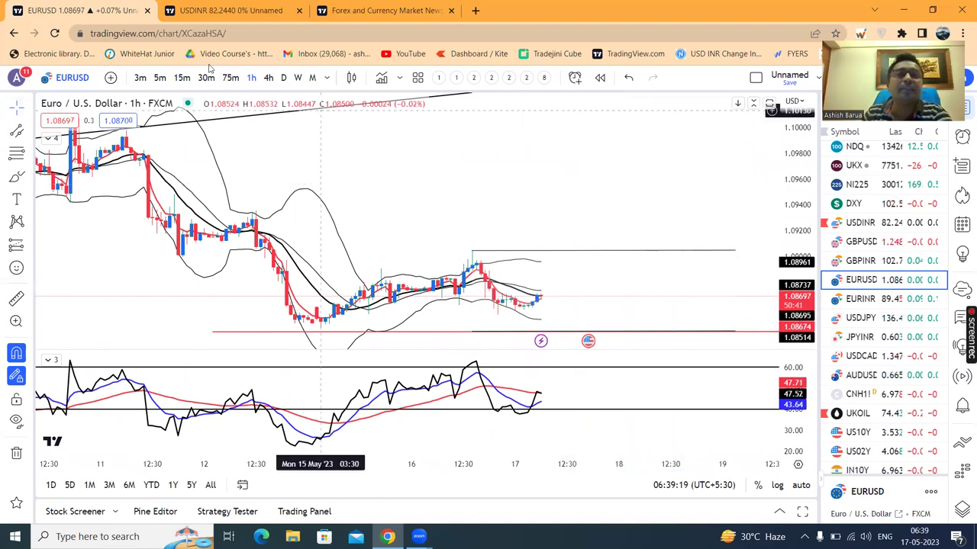
{"action": "left_click", "coordinate": [283, 77]}
{"action": "left_click", "coordinate": [867, 300]}
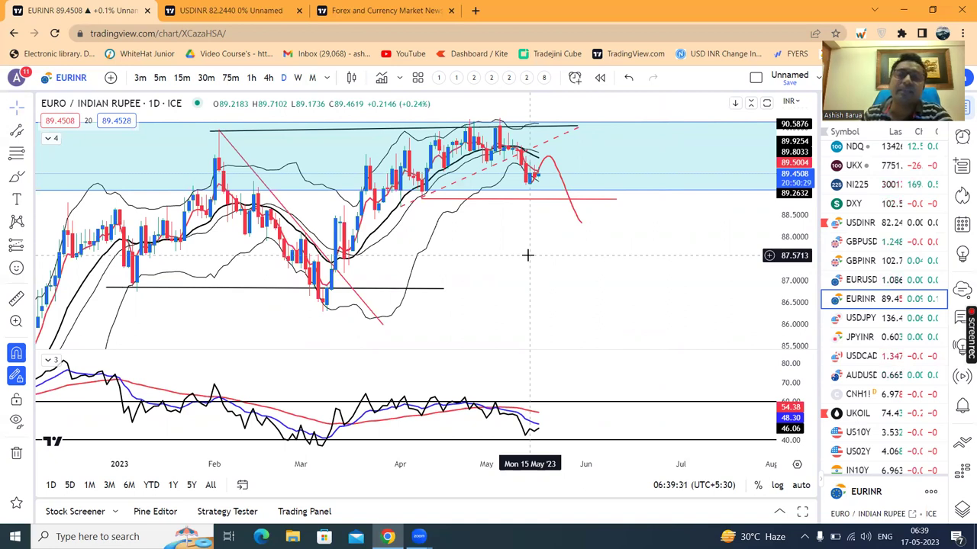
Step: Step through USDJPY to JPYINR, inspect its support line near 0.596, then open USDCAD
{"action": "left_click", "coordinate": [889, 321]}
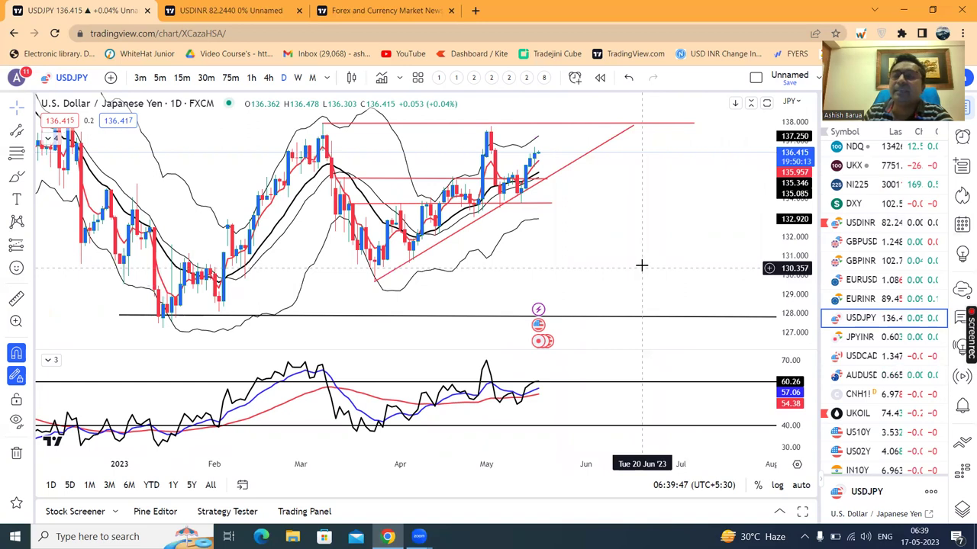
{"action": "left_click", "coordinate": [853, 337]}
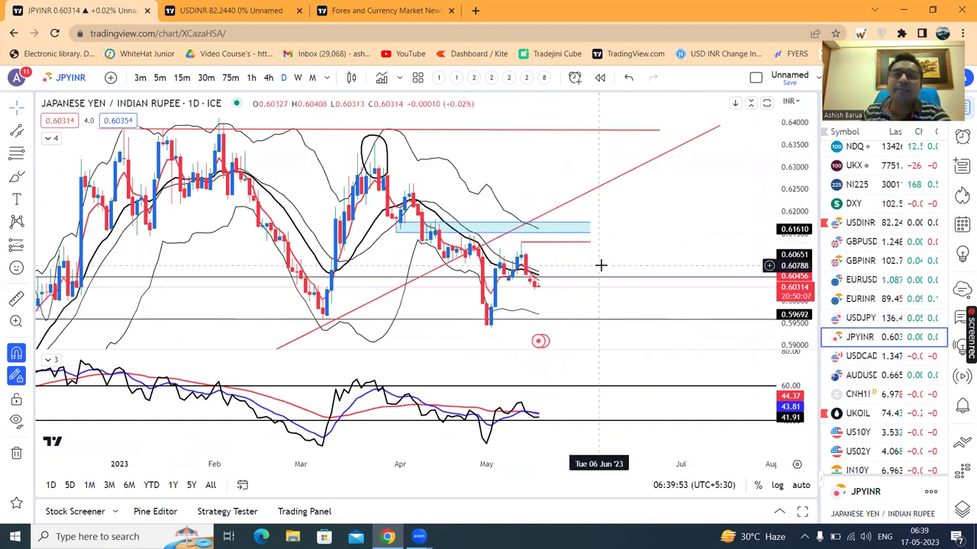
{"action": "left_click", "coordinate": [604, 323]}
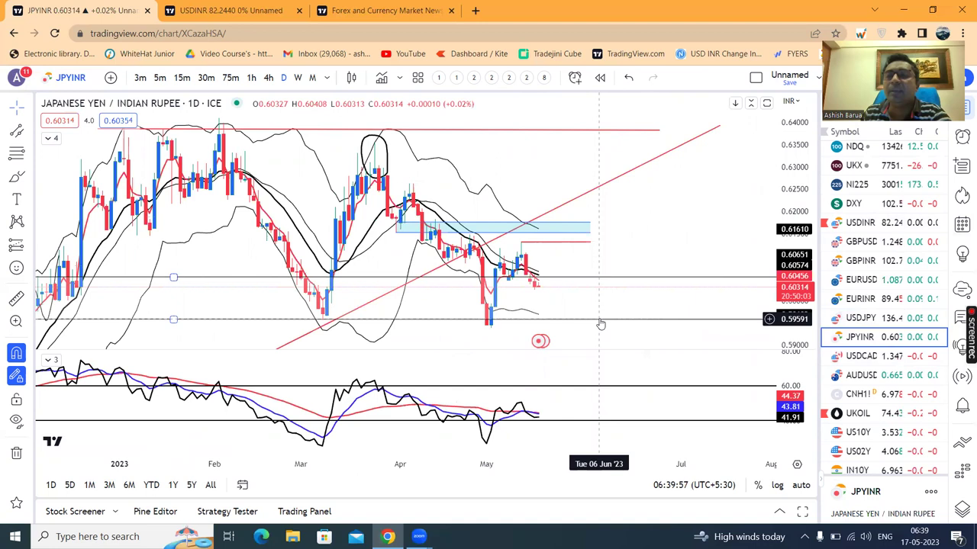
{"action": "left_click", "coordinate": [639, 251]}
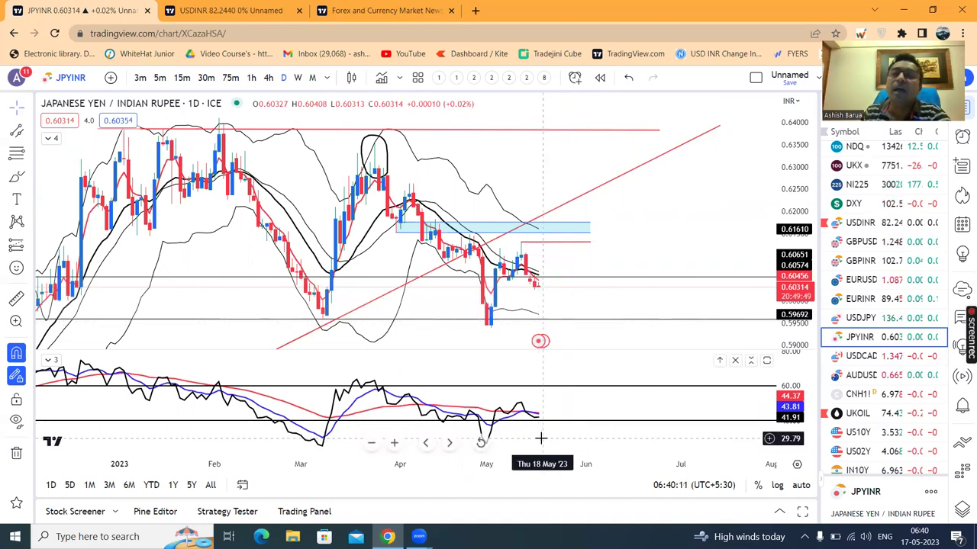
{"action": "left_click", "coordinate": [858, 355]}
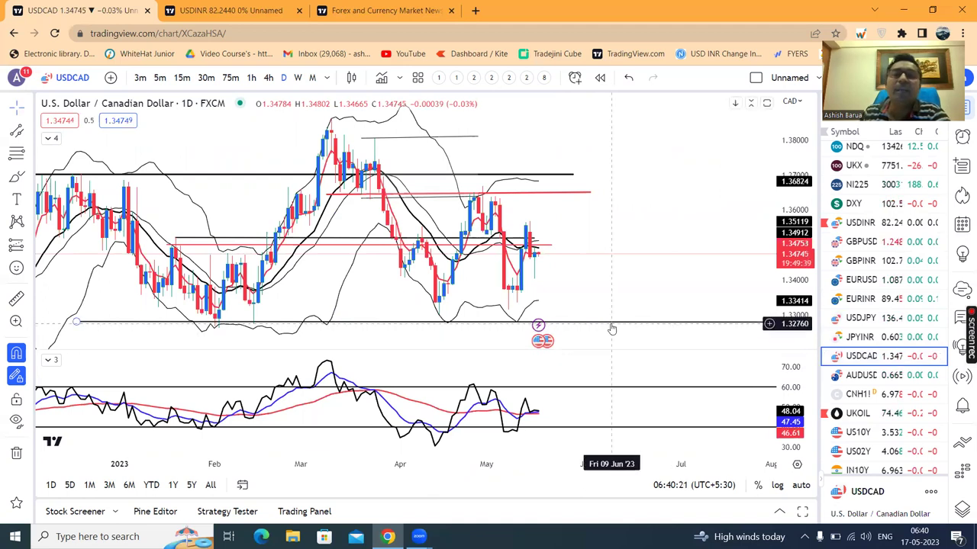
Step: Nudge USDCAD's 1.33 support line up, check the red resistance, then view AUDUSD and CNH1!
{"action": "left_click_drag", "start_coordinate": [611, 329], "coordinate": [615, 327]}
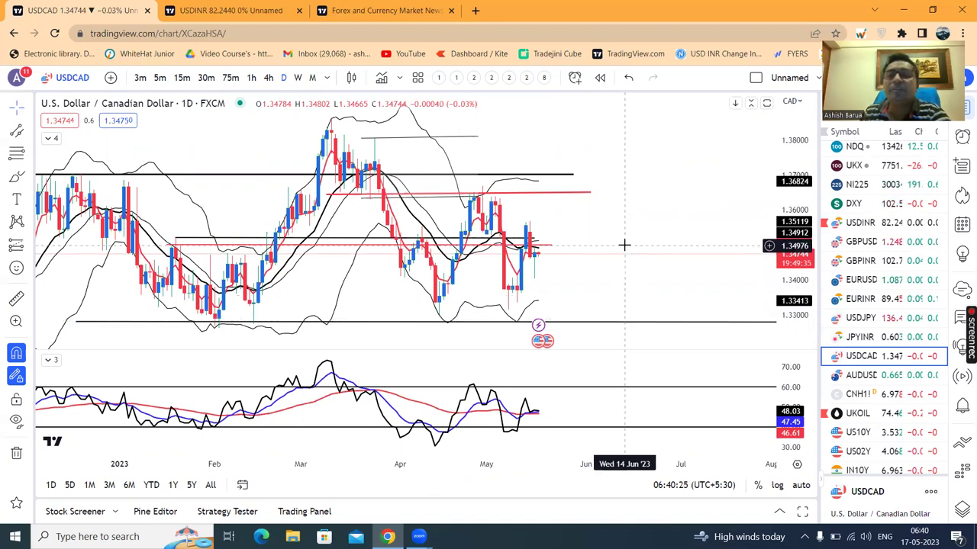
{"action": "left_click", "coordinate": [592, 193]}
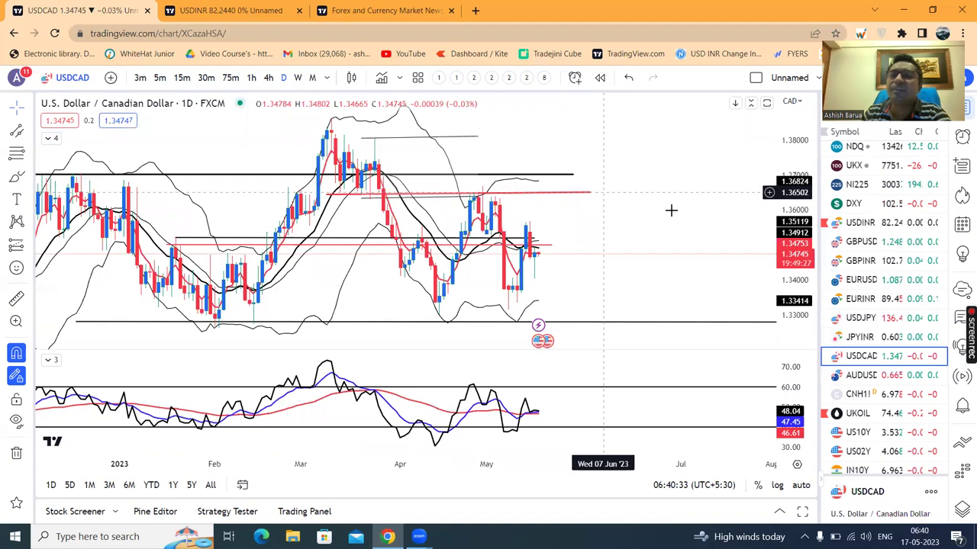
{"action": "left_click", "coordinate": [851, 377]}
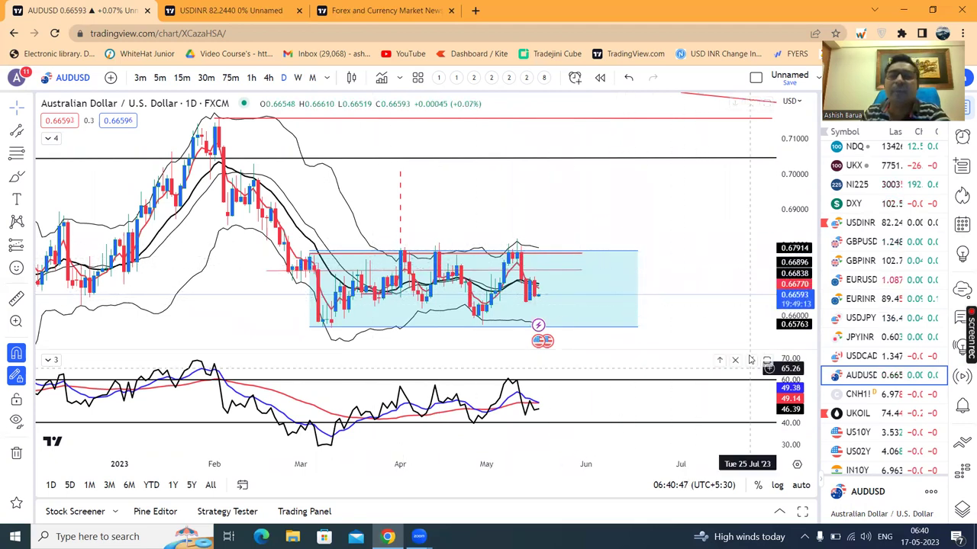
{"action": "left_click", "coordinate": [862, 395]}
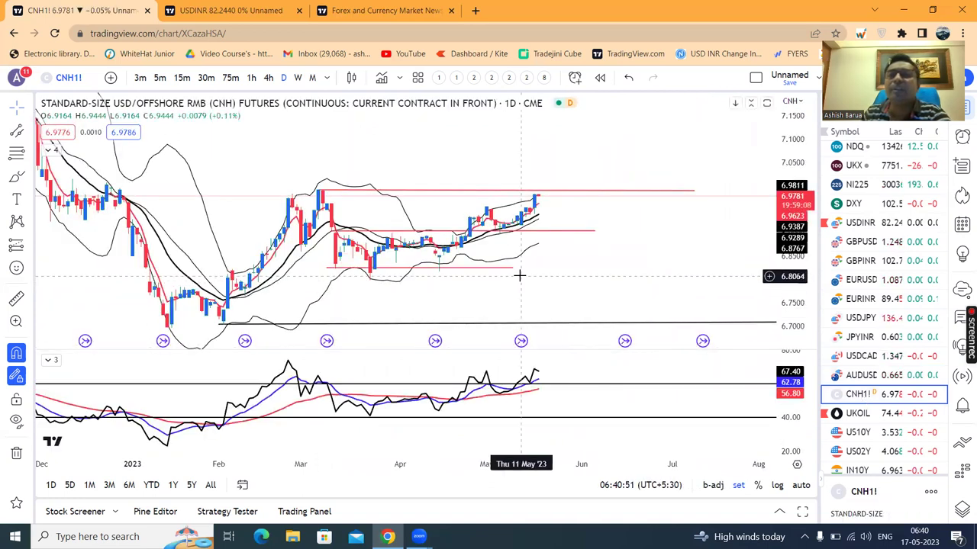
Step: Select the red range line, zoom into recent CNH1! price action, then bring up the daily UKOIL chart
{"action": "left_click", "coordinate": [568, 196]}
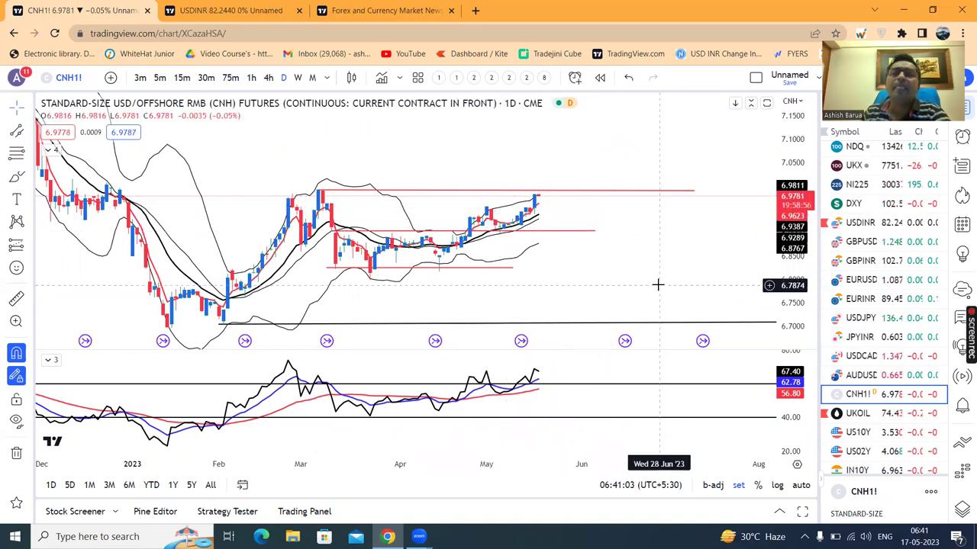
{"action": "scroll", "coordinate": [658, 285], "scroll_direction": "up", "scroll_amount": 2}
{"action": "scroll", "coordinate": [643, 264], "scroll_direction": "left", "scroll_amount": 2}
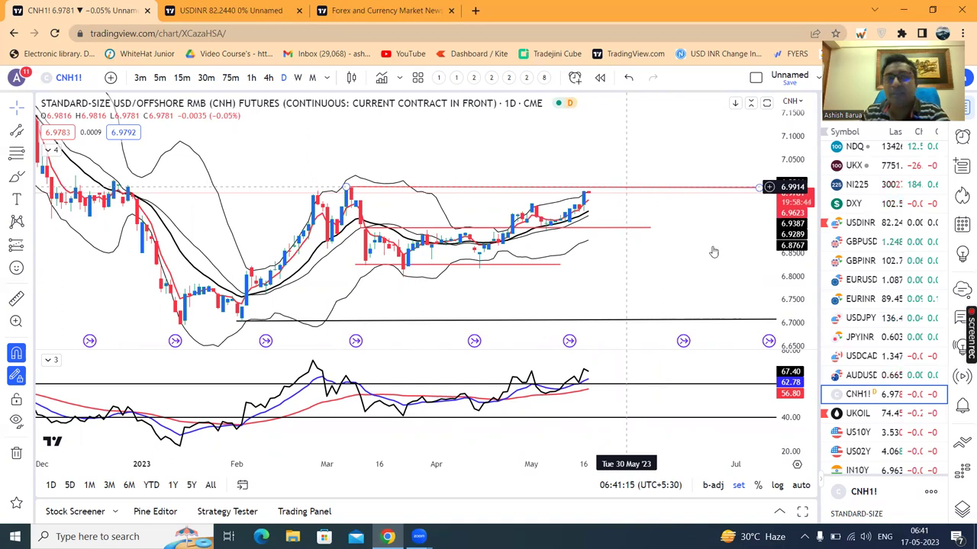
{"action": "left_click", "coordinate": [842, 414]}
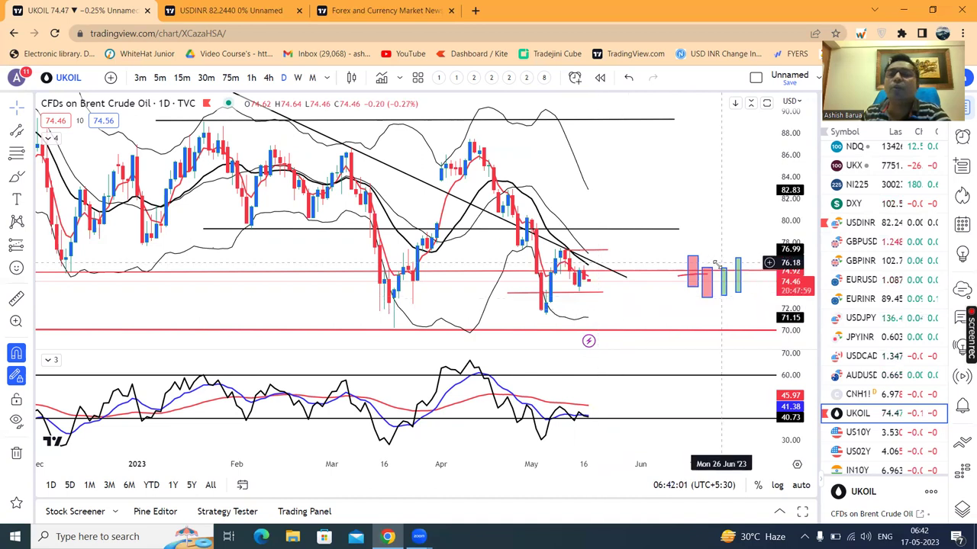
Step: View the US10Y yield chart with a compressed price scale, then switch to the daily US02Y chart
{"action": "scroll", "coordinate": [790, 217], "scroll_direction": "down", "scroll_amount": 2}
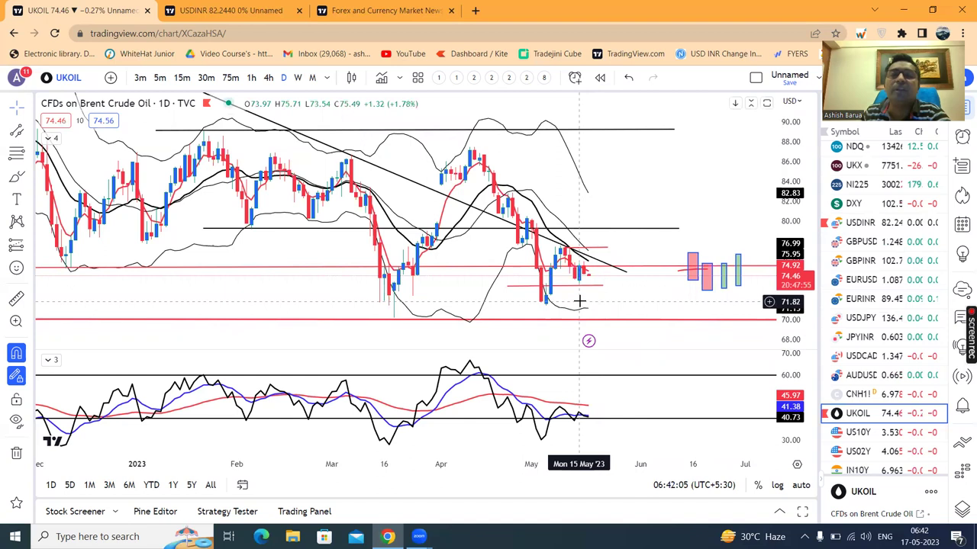
{"action": "left_click", "coordinate": [857, 433]}
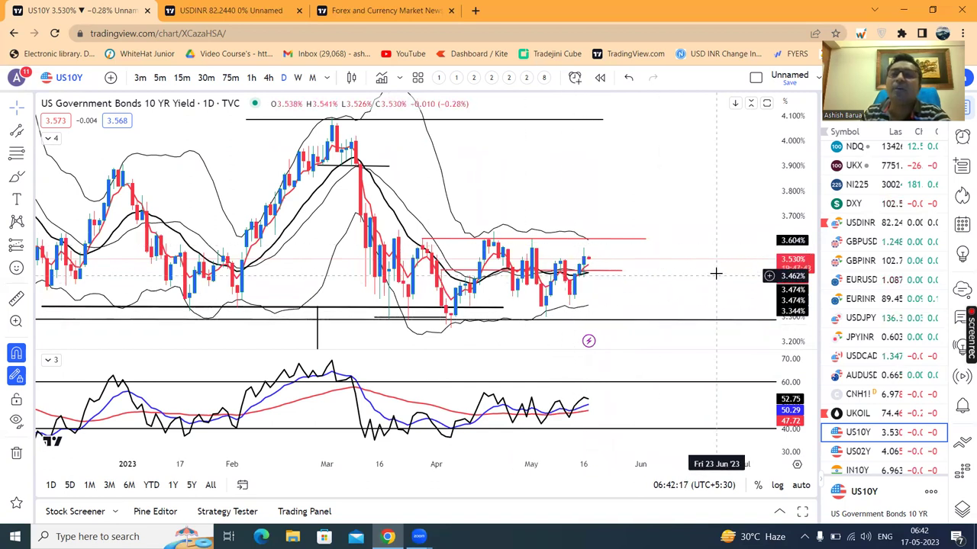
{"action": "scroll", "coordinate": [717, 271], "scroll_direction": "down", "scroll_amount": 2}
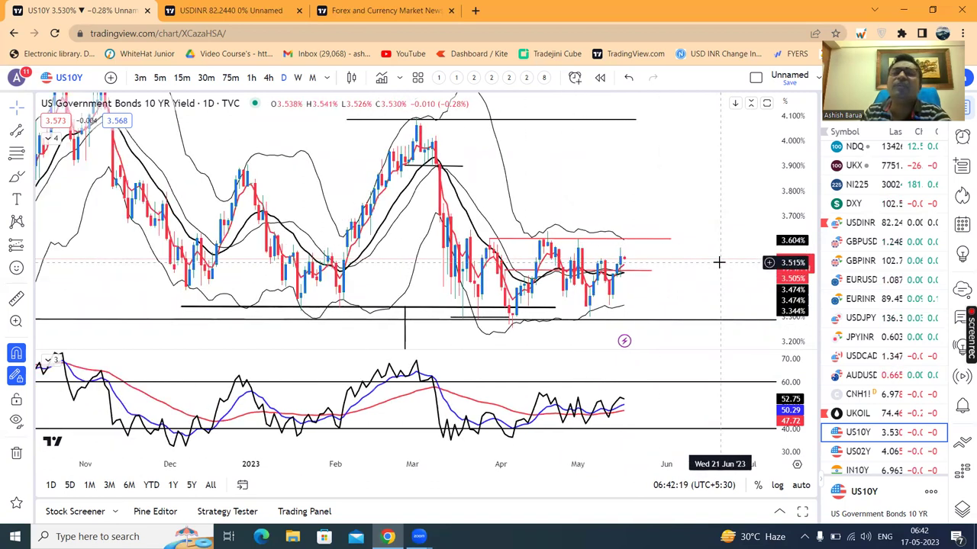
{"action": "scroll", "coordinate": [720, 261], "scroll_direction": "up", "scroll_amount": 1}
{"action": "left_click_drag", "start_coordinate": [717, 261], "coordinate": [593, 297]}
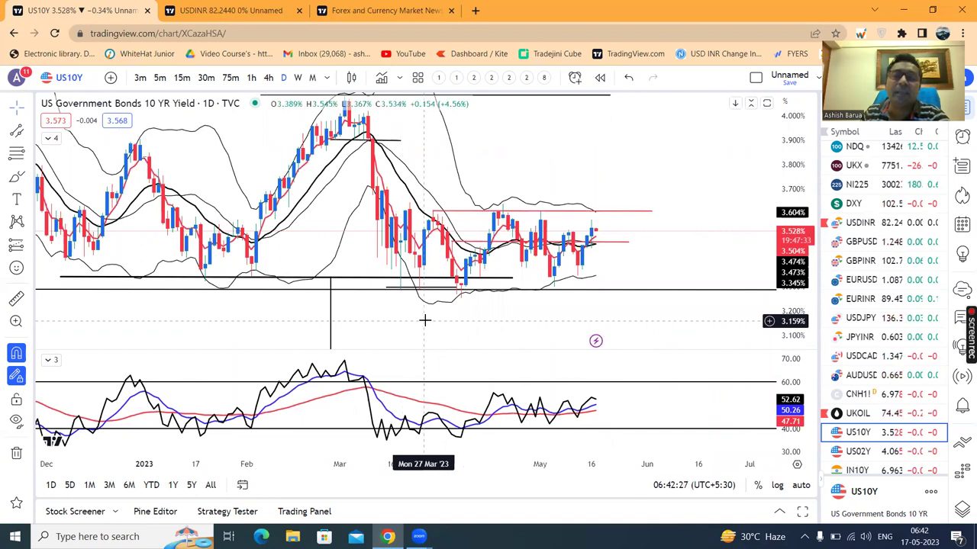
{"action": "left_click", "coordinate": [850, 452]}
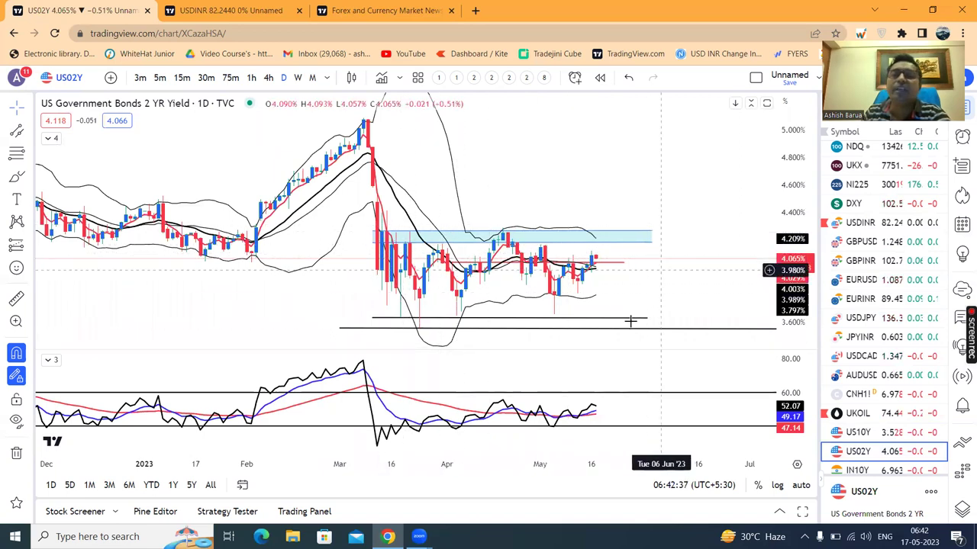
{"action": "left_click", "coordinate": [648, 238]}
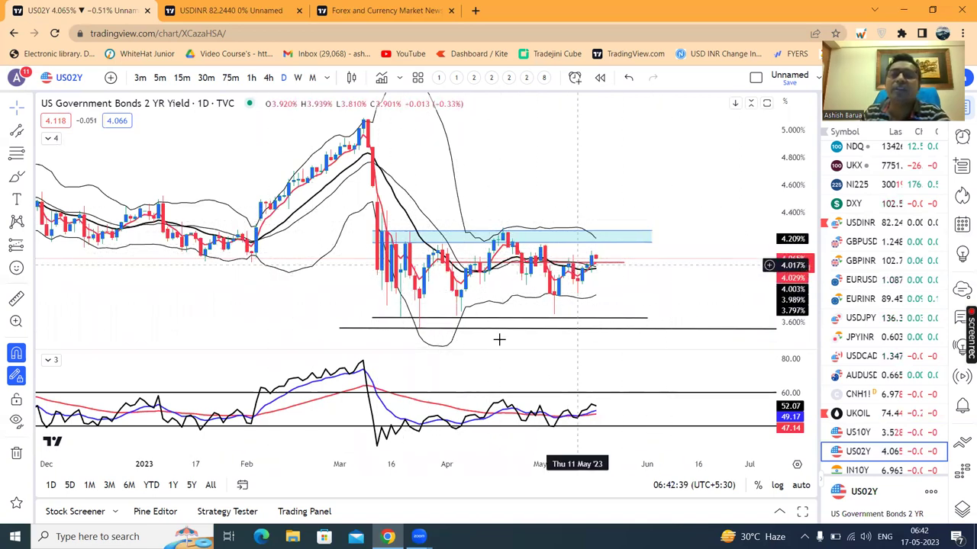
{"action": "left_click", "coordinate": [647, 253]}
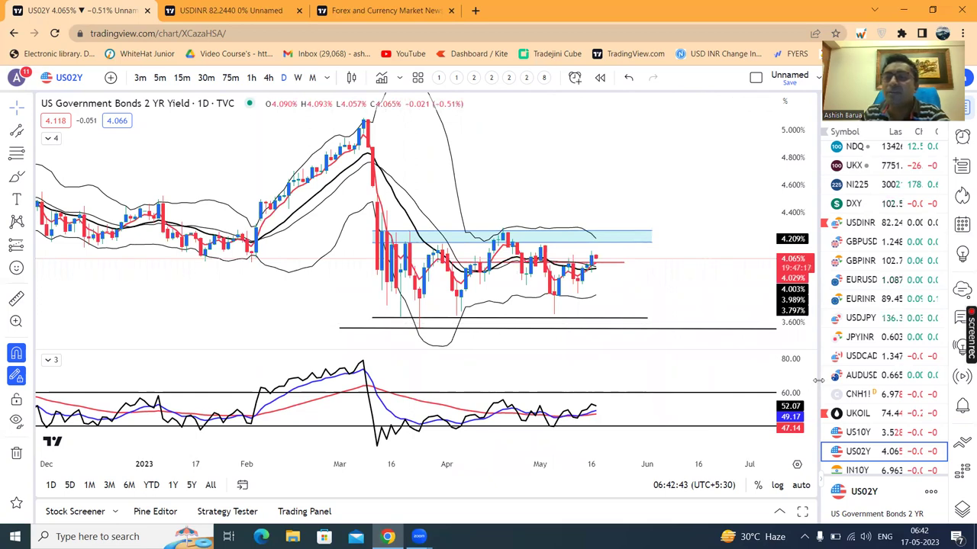
{"action": "left_click_drag", "start_coordinate": [808, 380], "coordinate": [758, 380]}
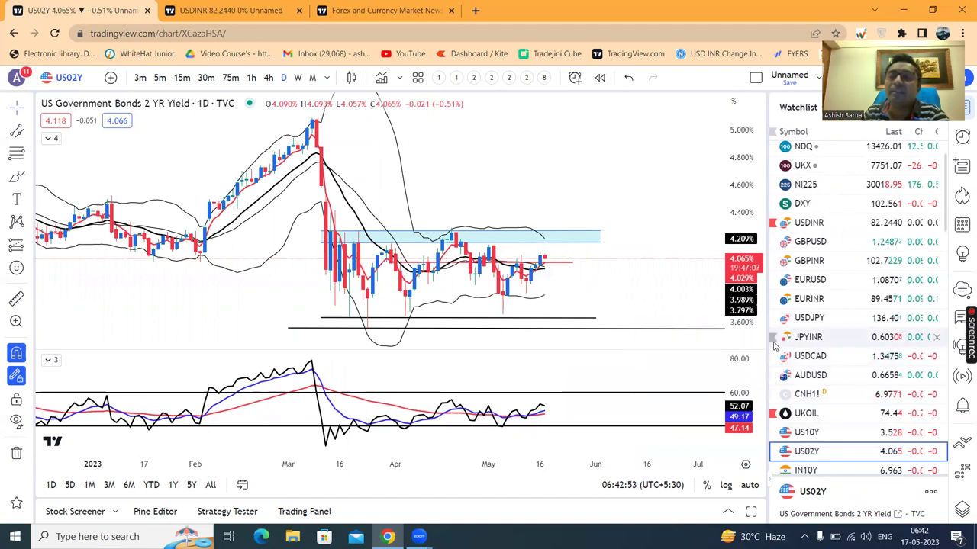
{"action": "left_click_drag", "start_coordinate": [816, 347], "coordinate": [819, 347]}
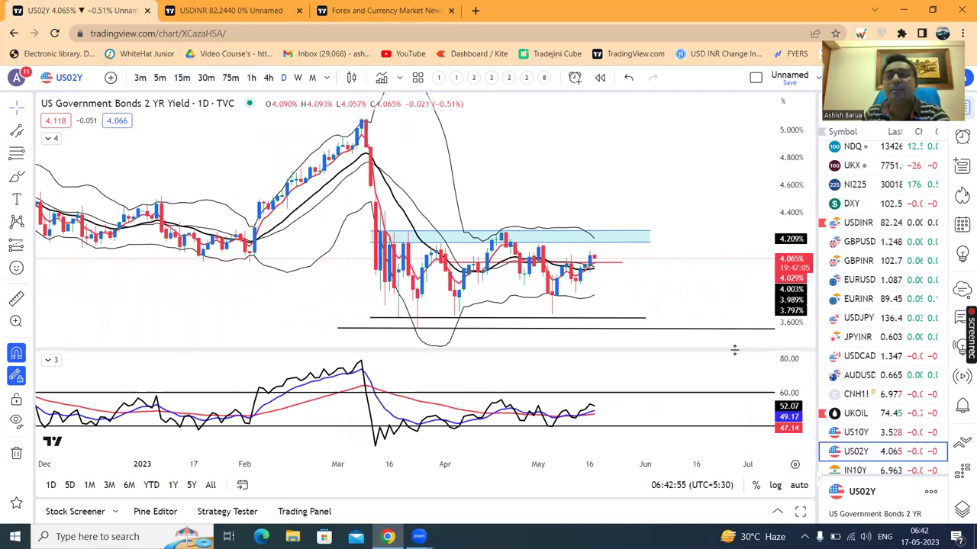